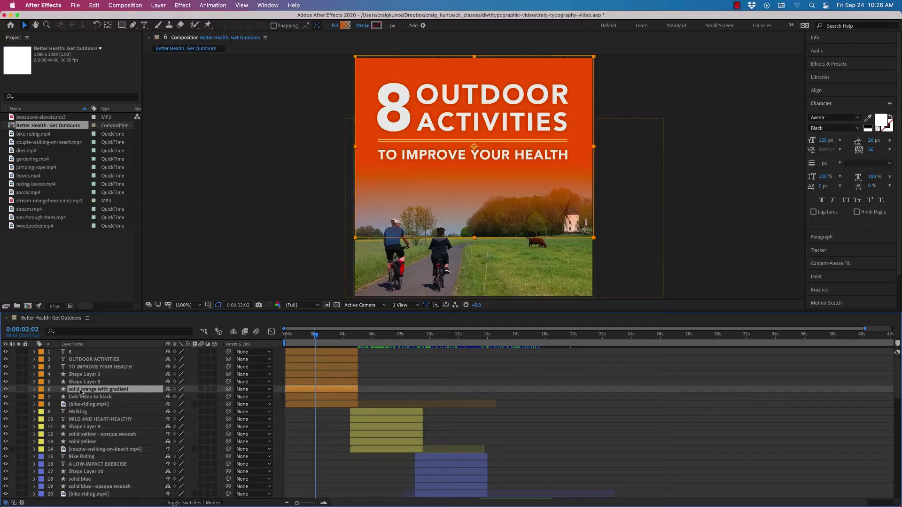
Step: Deselect the existing gradient layer and pick the Rectangle tool
{"action": "left_click", "coordinate": [237, 201]}
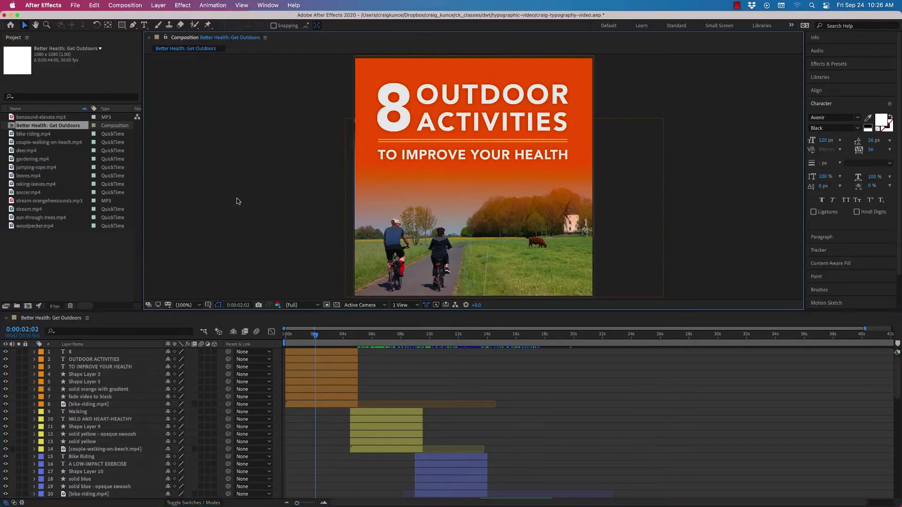
{"action": "left_click", "coordinate": [122, 26]}
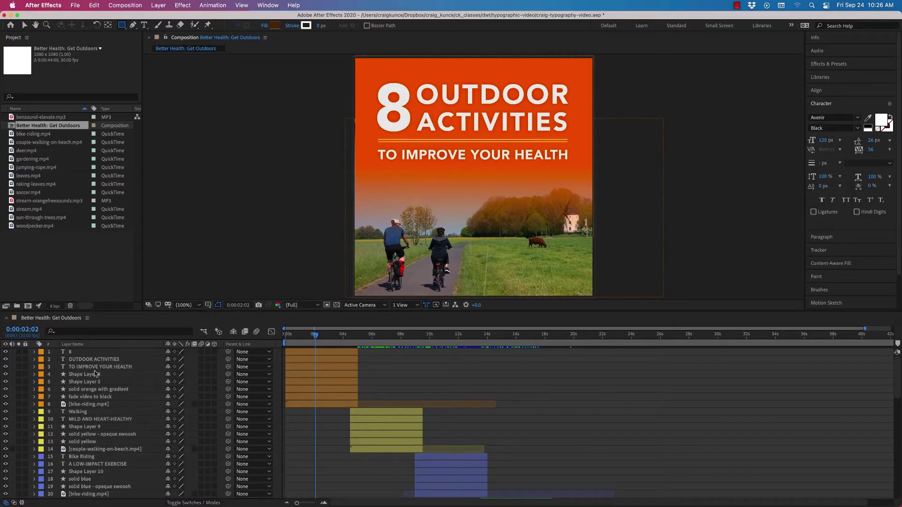
Step: Drag a rectangle from below the subtitle to the bottom of the frame, creating Shape Layer 17
{"action": "left_click_drag", "start_coordinate": [382, 167], "coordinate": [586, 294]}
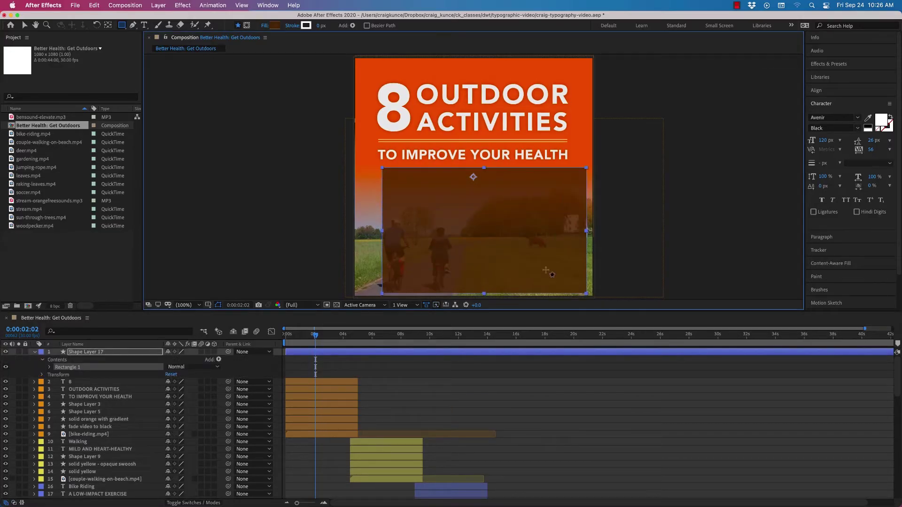
Step: Fill the rectangle with orange D65E04 sampled from the title background with the eyedropper
{"action": "left_click", "coordinate": [275, 27]}
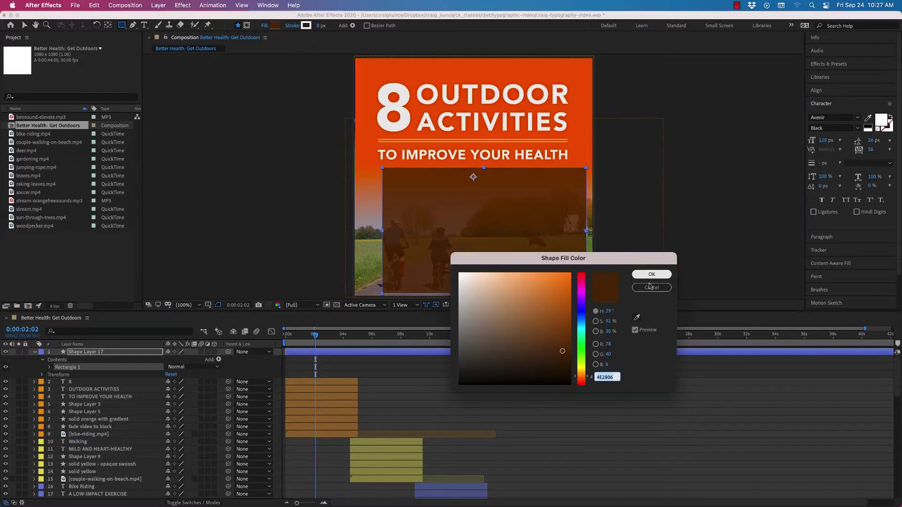
{"action": "left_click_drag", "start_coordinate": [634, 263], "coordinate": [613, 98]}
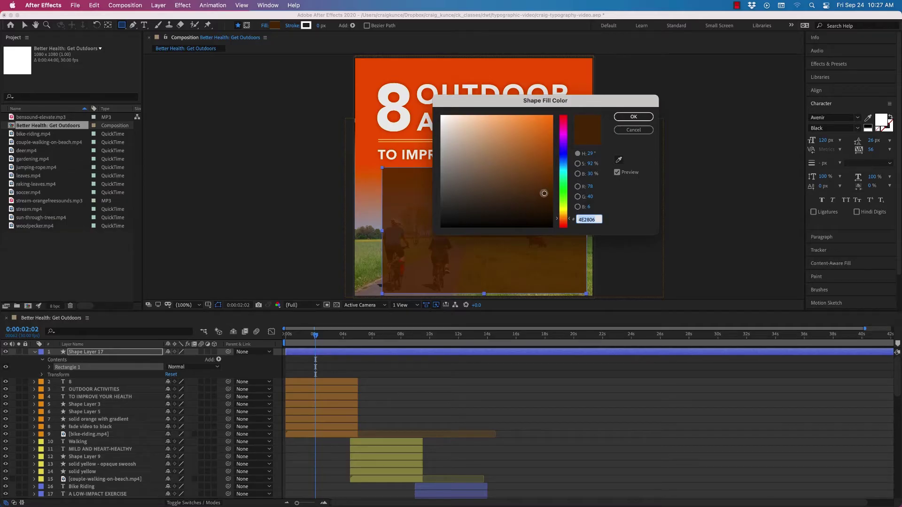
{"action": "left_click_drag", "start_coordinate": [537, 188], "coordinate": [546, 153]}
{"action": "left_click_drag", "start_coordinate": [519, 105], "coordinate": [624, 109]}
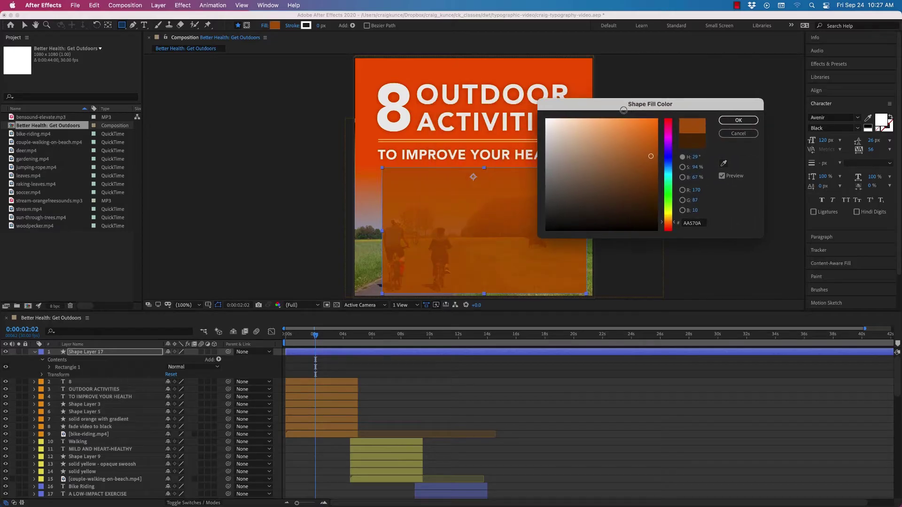
{"action": "left_click", "coordinate": [724, 161]}
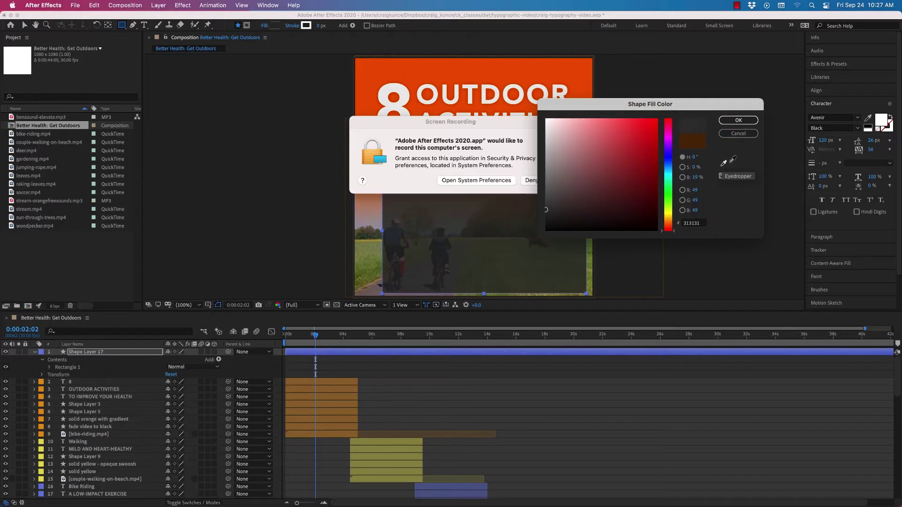
{"action": "left_click", "coordinate": [365, 61]}
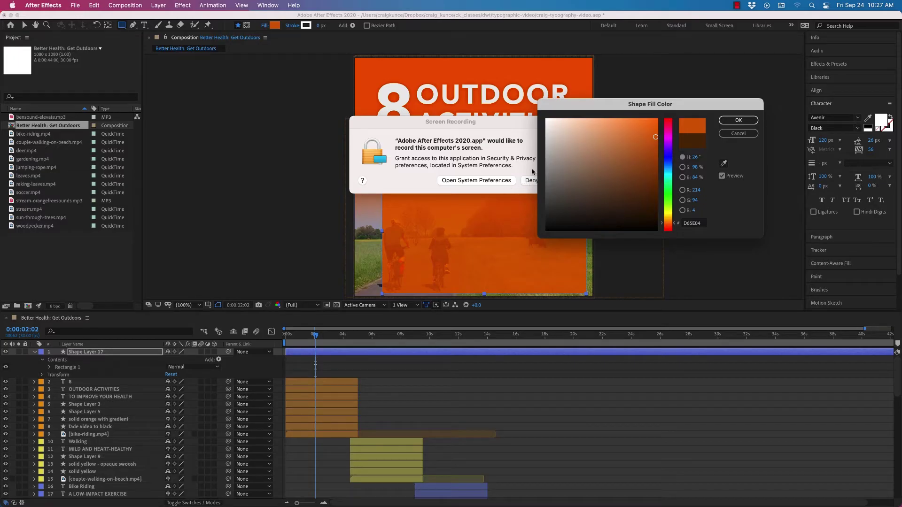
{"action": "left_click_drag", "start_coordinate": [528, 121], "coordinate": [478, 118]}
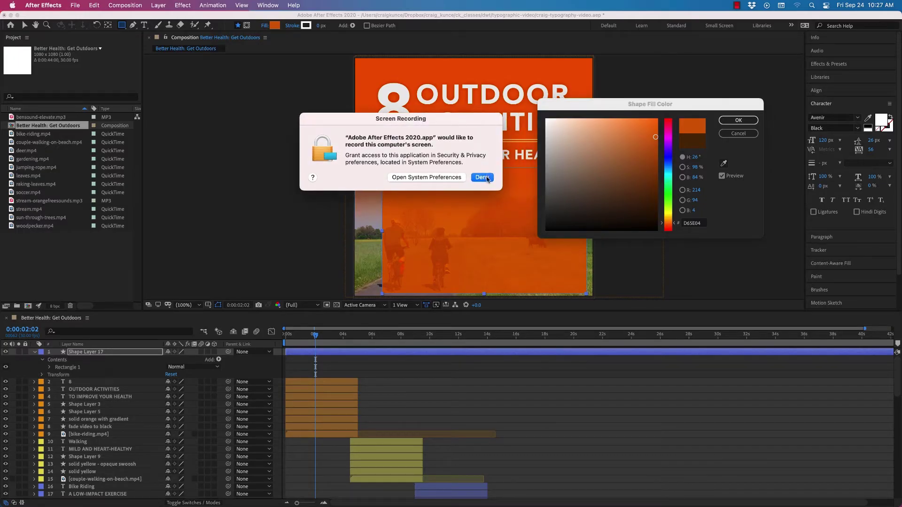
{"action": "left_click", "coordinate": [483, 178]}
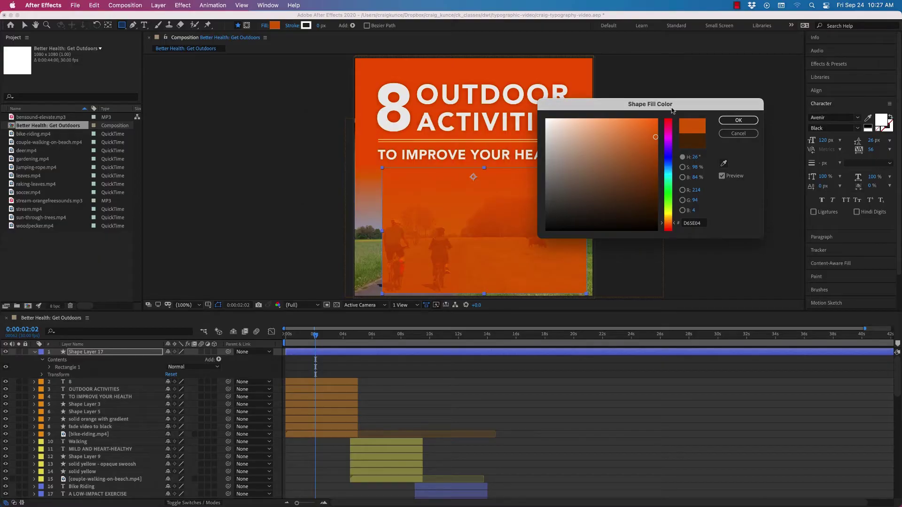
{"action": "left_click_drag", "start_coordinate": [672, 111], "coordinate": [742, 88]}
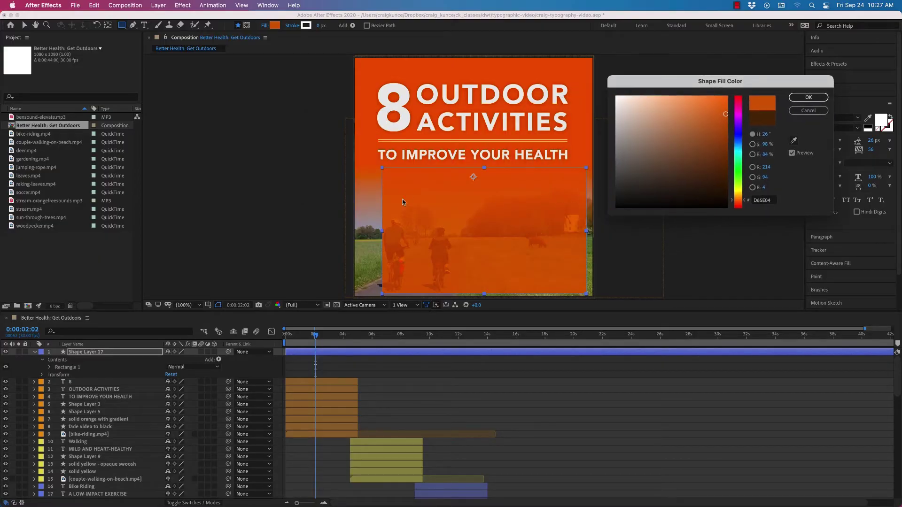
{"action": "left_click", "coordinate": [809, 98]}
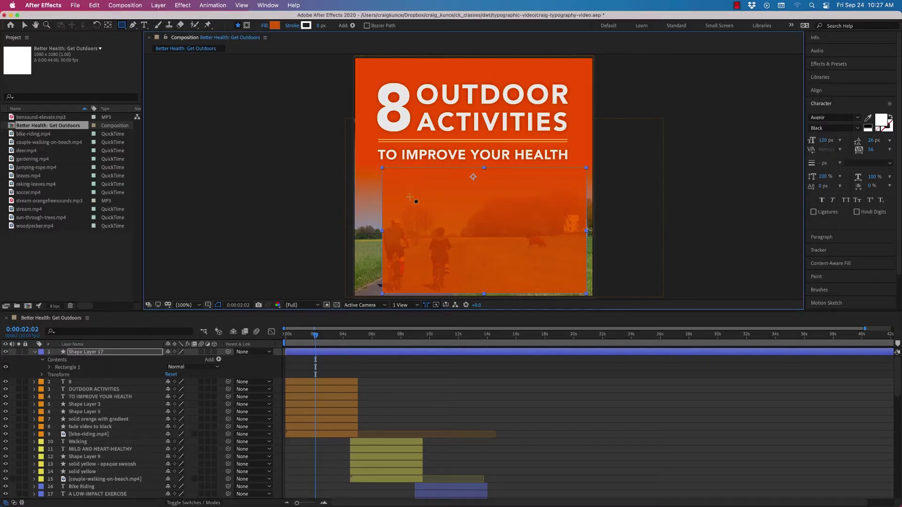
Step: Keep the fill's Normal blend mode and lower its opacity from 100% to 39%
{"action": "left_click", "coordinate": [275, 26]}
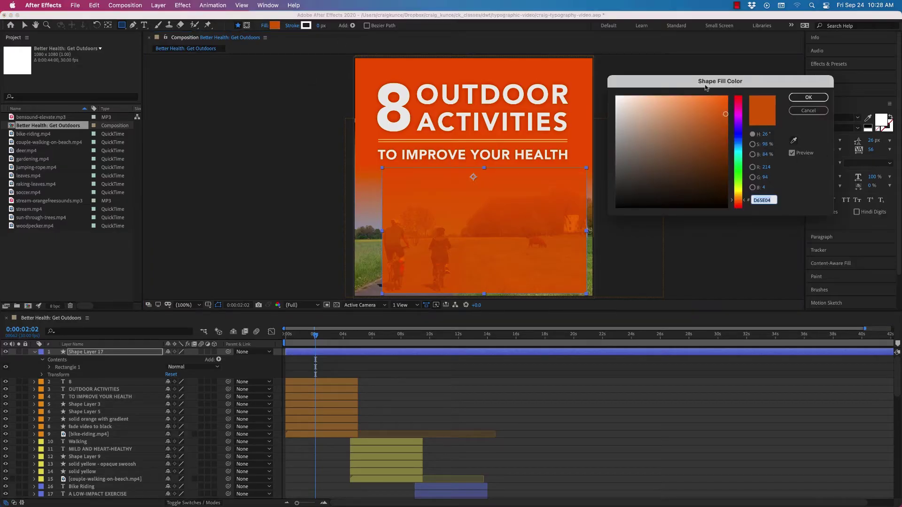
{"action": "left_click", "coordinate": [817, 98]}
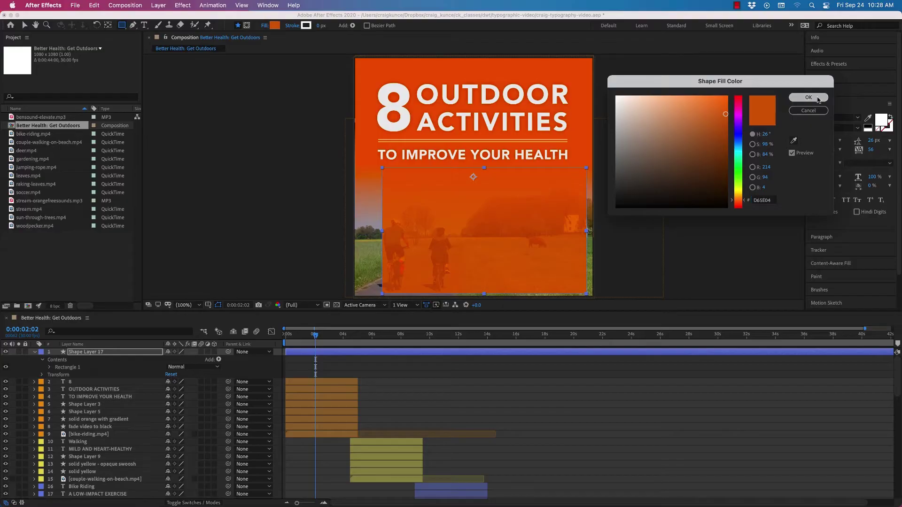
{"action": "left_click", "coordinate": [264, 25]}
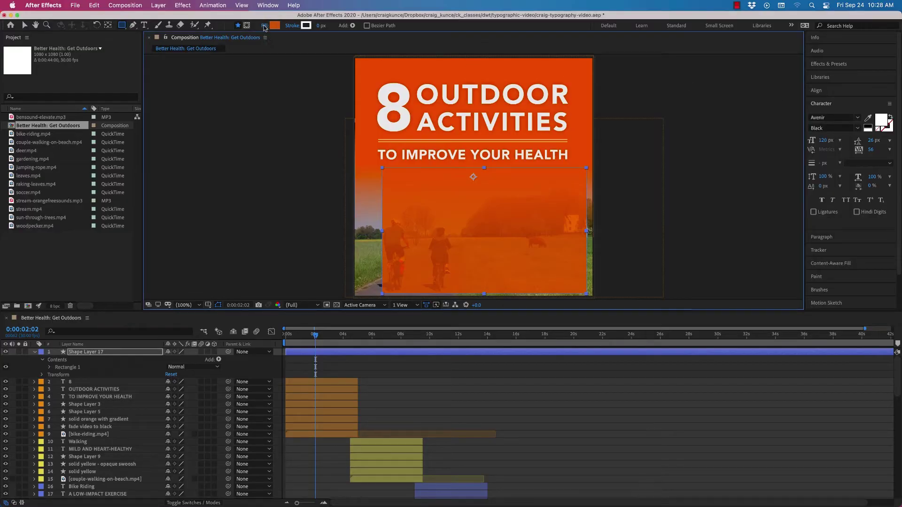
{"action": "left_click_drag", "start_coordinate": [592, 290], "coordinate": [692, 91]}
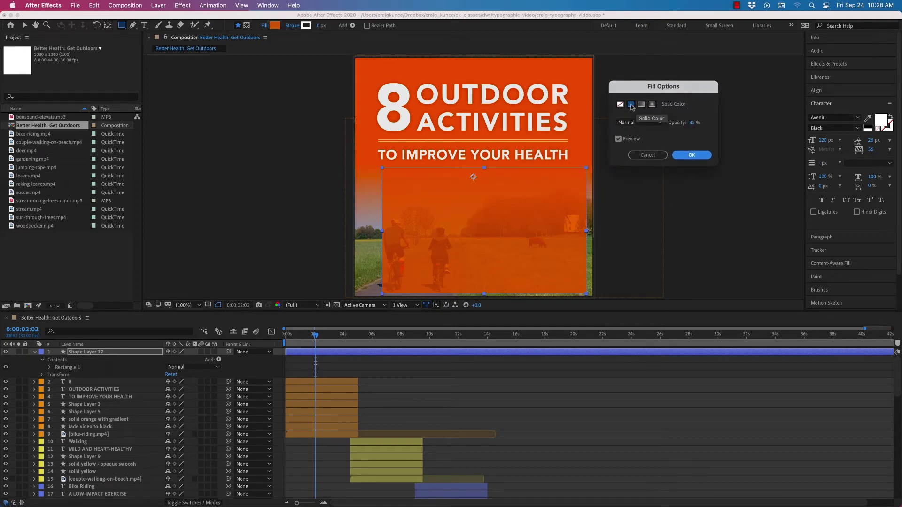
{"action": "left_click", "coordinate": [657, 124]}
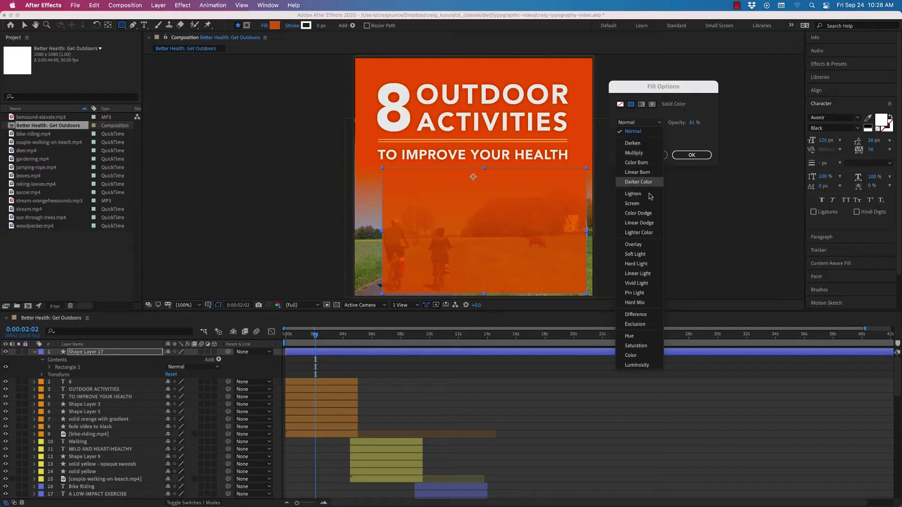
{"action": "left_click", "coordinate": [685, 130]}
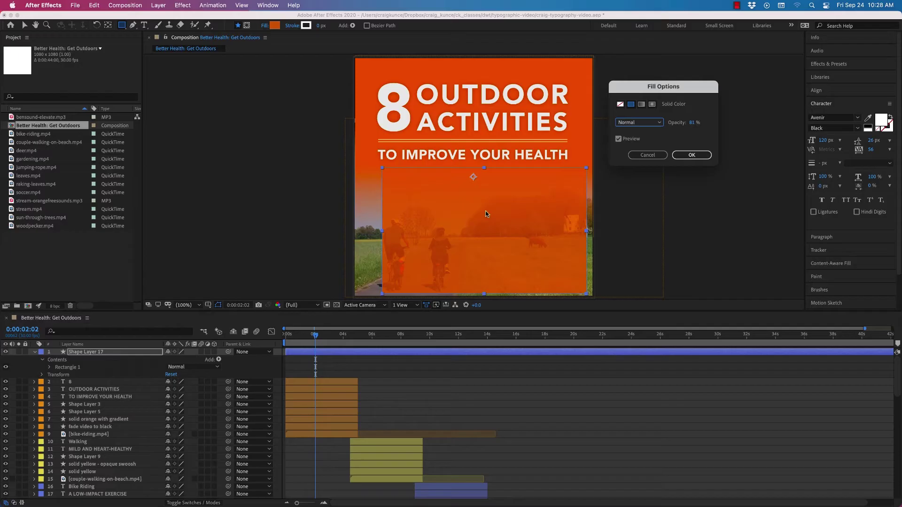
{"action": "left_click", "coordinate": [692, 123]}
{"action": "type", "text": "100"}
{"action": "key", "text": "Return"}
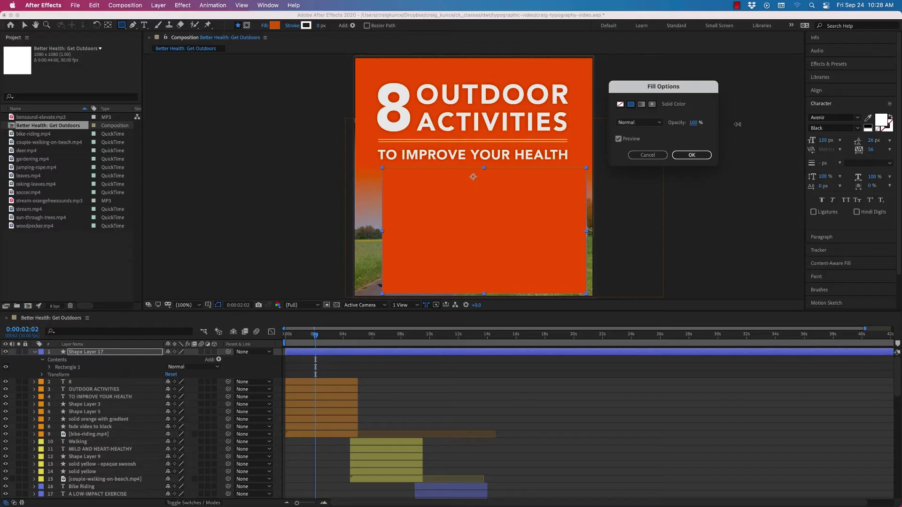
{"action": "left_click_drag", "start_coordinate": [737, 124], "coordinate": [691, 124]}
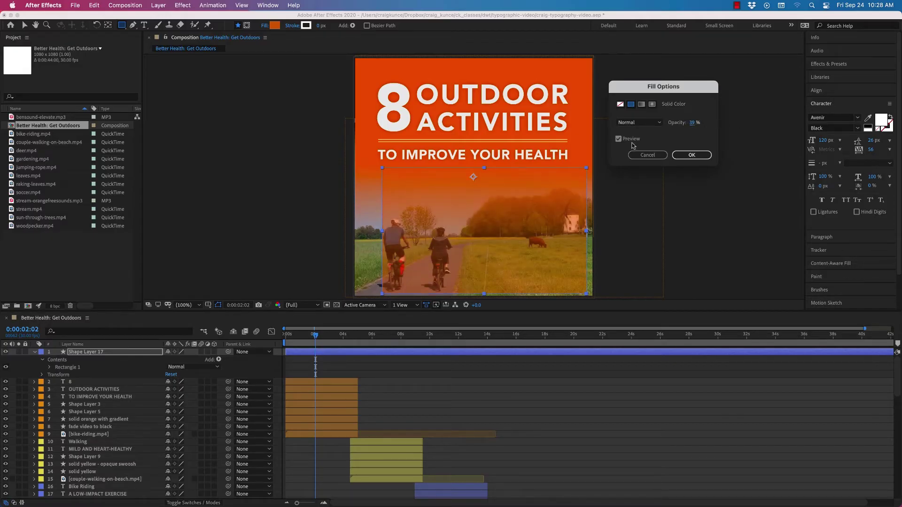
{"action": "left_click", "coordinate": [619, 139]}
Step: Switch Shape Layer 17's fill type to Linear Gradient and confirm Fill Options
{"action": "left_click", "coordinate": [642, 105]}
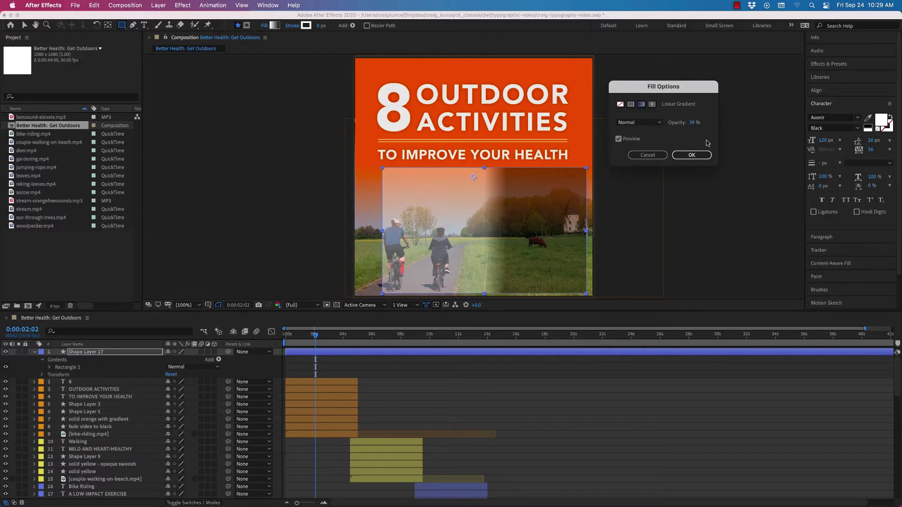
{"action": "left_click", "coordinate": [692, 155]}
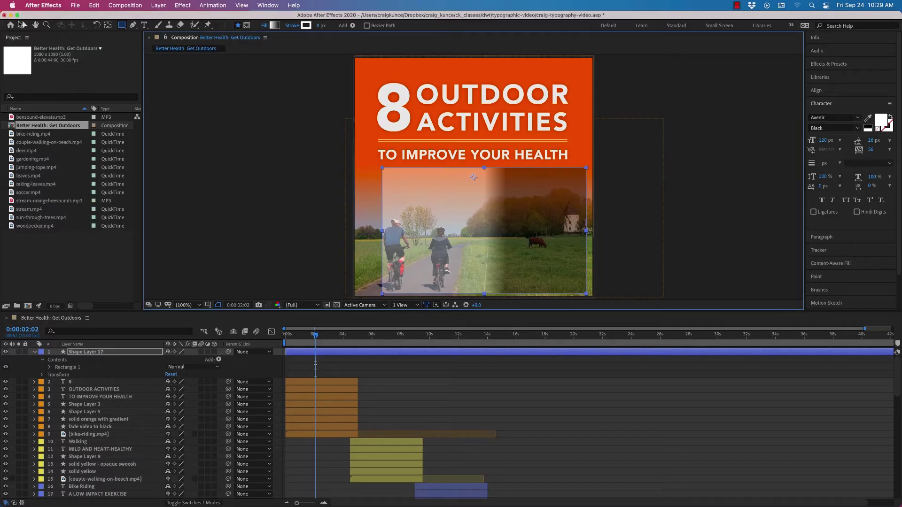
Step: Rotate Shape Layer 17 for a vertical fade, widen and shorten it, and place it behind the title
{"action": "left_click", "coordinate": [96, 26]}
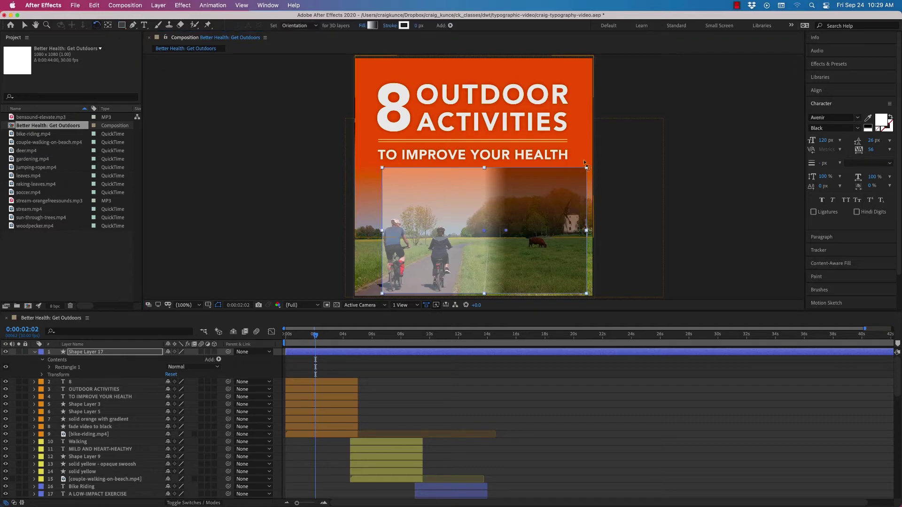
{"action": "left_click_drag", "start_coordinate": [583, 176], "coordinate": [463, 140]}
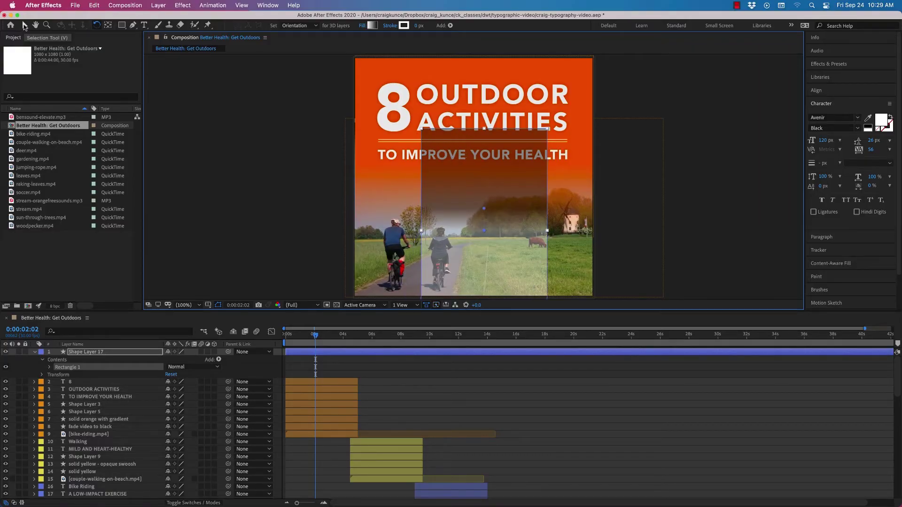
{"action": "left_click", "coordinate": [24, 26]}
{"action": "left_click_drag", "start_coordinate": [467, 147], "coordinate": [454, 105]}
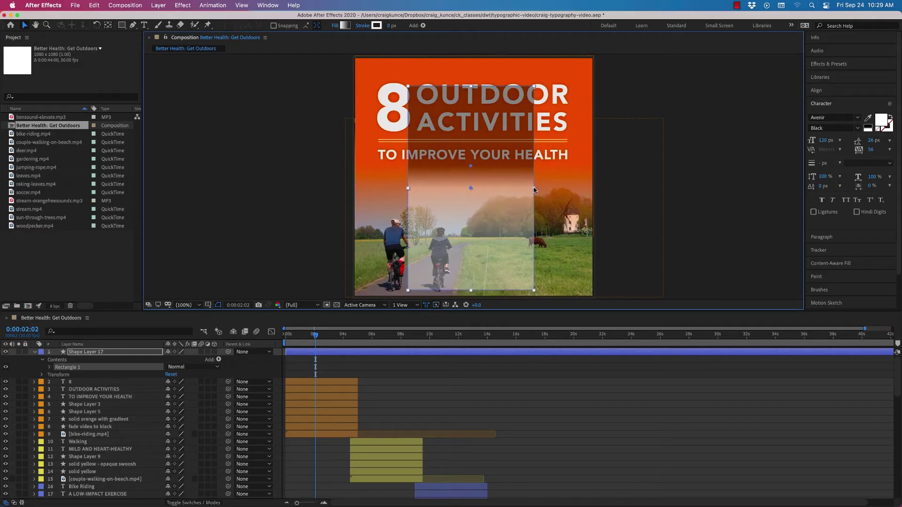
{"action": "left_click_drag", "start_coordinate": [536, 190], "coordinate": [571, 187]}
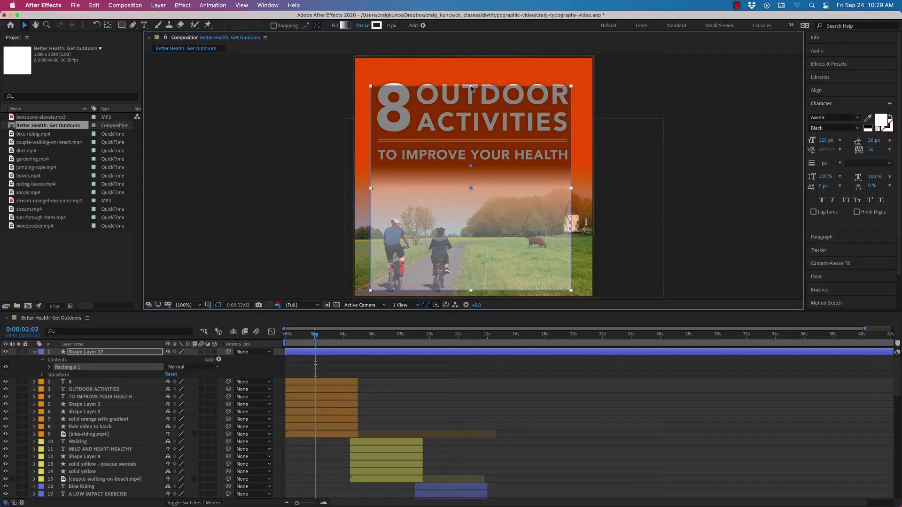
{"action": "mouse_move", "coordinate": [471, 86]}
{"action": "left_mouse_down"}
{"action": "mouse_move", "coordinate": [471, 137]}
{"action": "mouse_move", "coordinate": [462, 83]}
{"action": "left_mouse_up"}
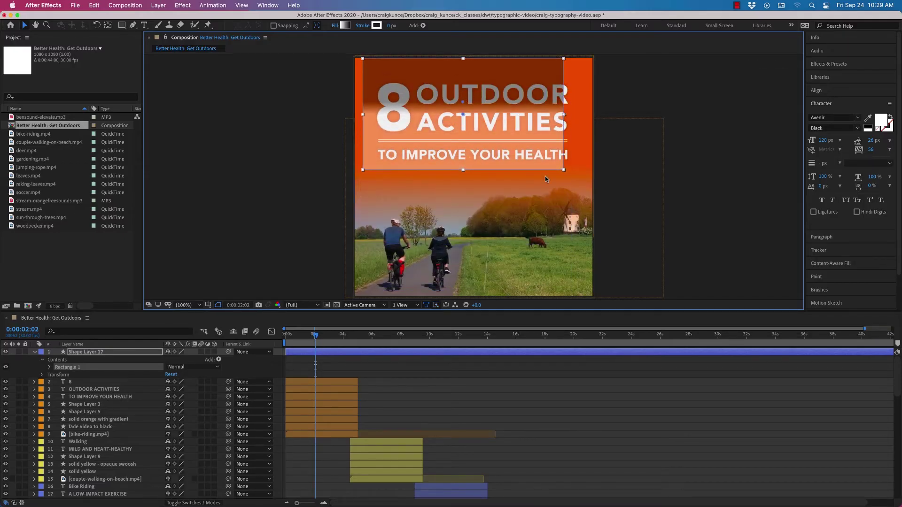
{"action": "left_click_drag", "start_coordinate": [533, 147], "coordinate": [547, 224]}
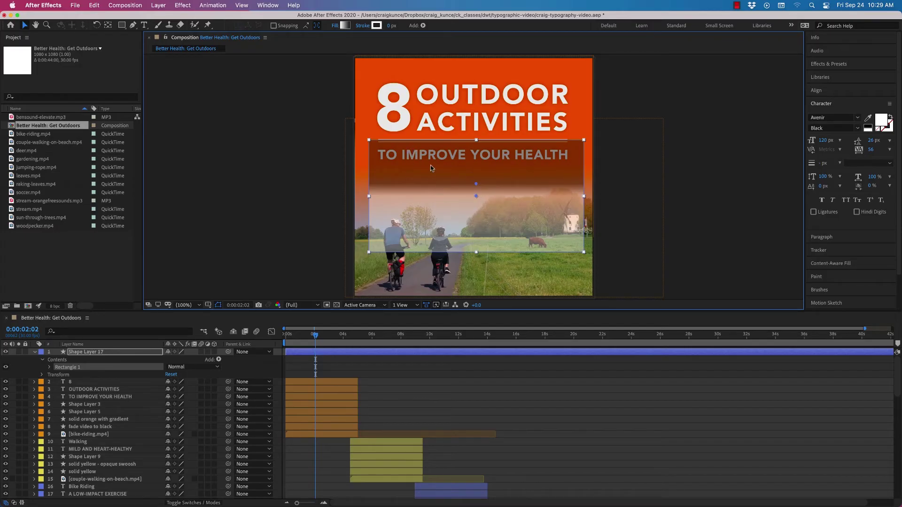
Step: In the Gradient Editor, set the start stop to red B40000 and the end stop to the sampled title orange
{"action": "left_click", "coordinate": [346, 26]}
{"action": "left_click_drag", "start_coordinate": [436, 163], "coordinate": [695, 44]}
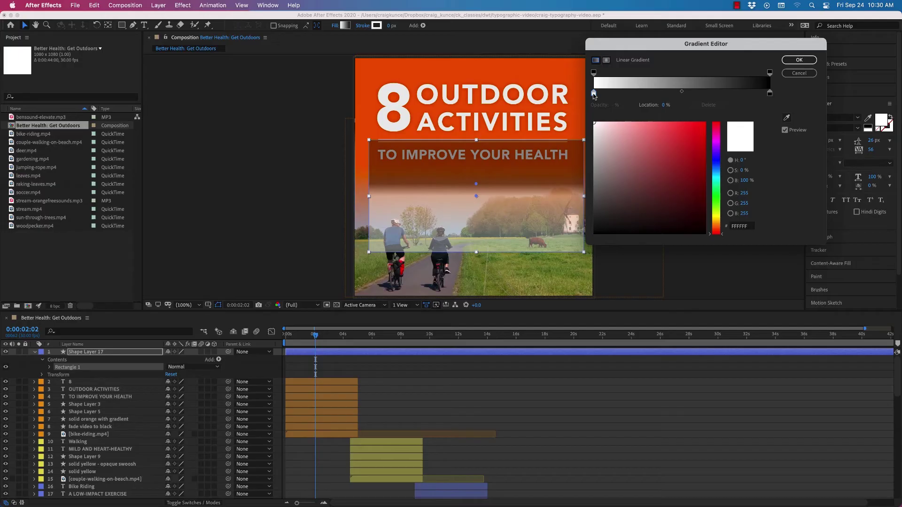
{"action": "left_click", "coordinate": [698, 154]}
{"action": "mouse_move", "coordinate": [699, 154]}
{"action": "left_mouse_down"}
{"action": "mouse_move", "coordinate": [706, 165]}
{"action": "mouse_move", "coordinate": [701, 156]}
{"action": "mouse_move", "coordinate": [711, 155]}
{"action": "left_mouse_up"}
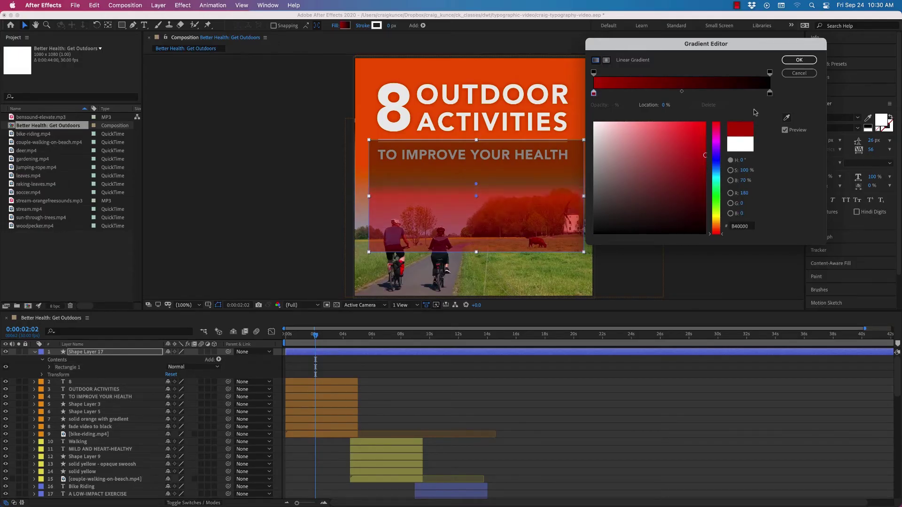
{"action": "left_click", "coordinate": [770, 94]}
{"action": "left_click_drag", "start_coordinate": [672, 151], "coordinate": [708, 155]}
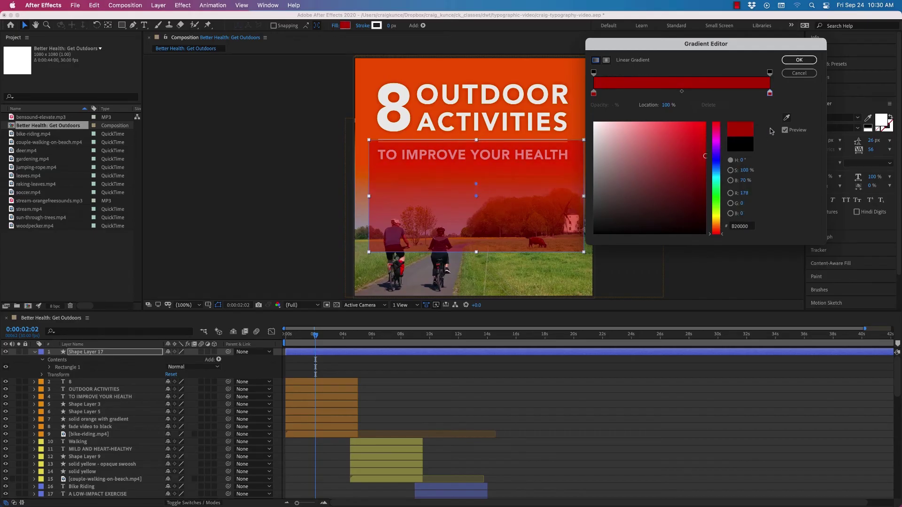
{"action": "left_click", "coordinate": [786, 118]}
{"action": "left_click", "coordinate": [502, 60]}
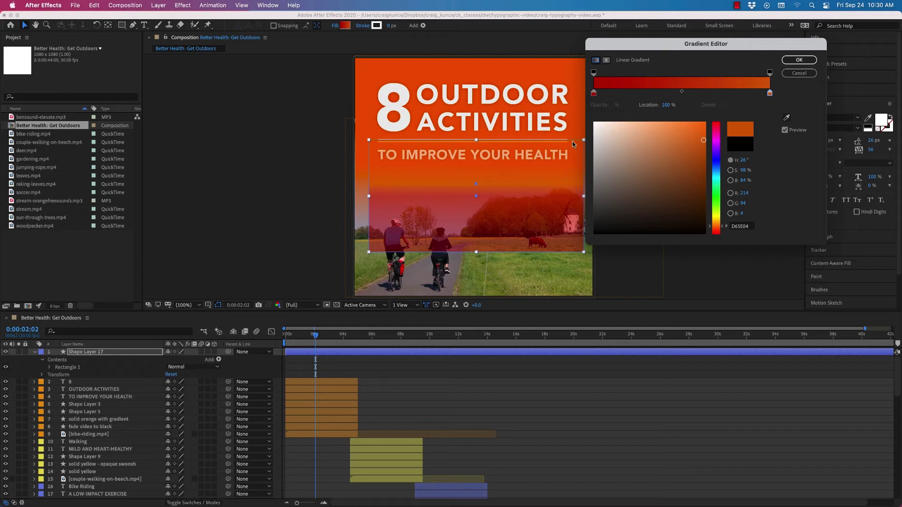
Step: Make the left stop white, add a second white stop near 12%, and adjust the midpoints
{"action": "left_click", "coordinate": [593, 93]}
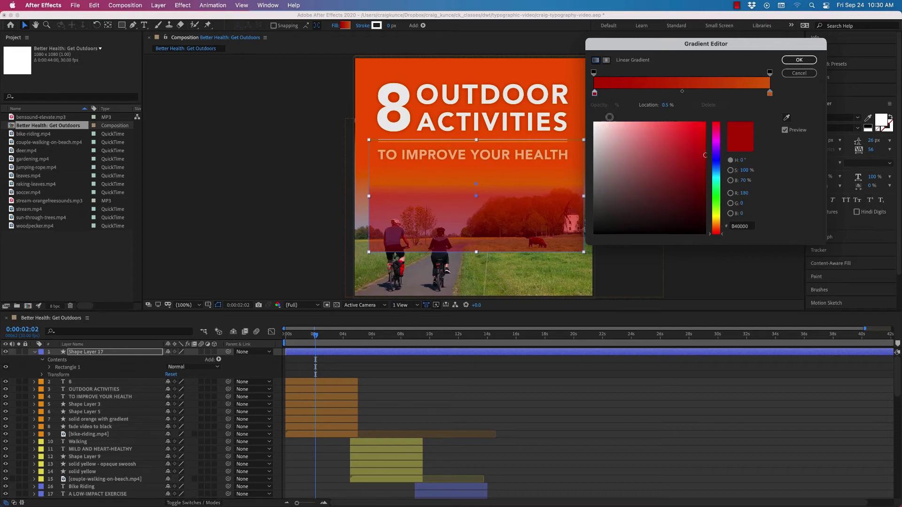
{"action": "left_click_drag", "start_coordinate": [596, 124], "coordinate": [584, 117]}
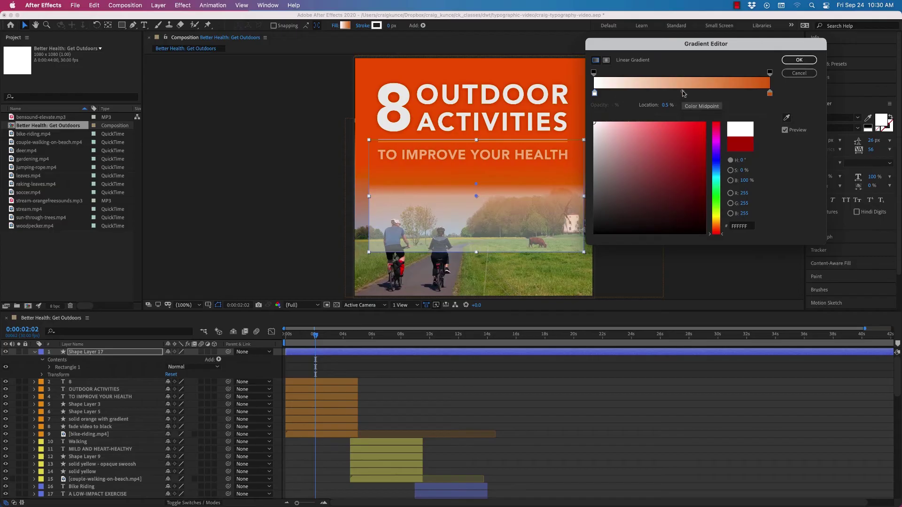
{"action": "left_click", "coordinate": [683, 92]}
{"action": "left_click_drag", "start_coordinate": [684, 93], "coordinate": [710, 93]}
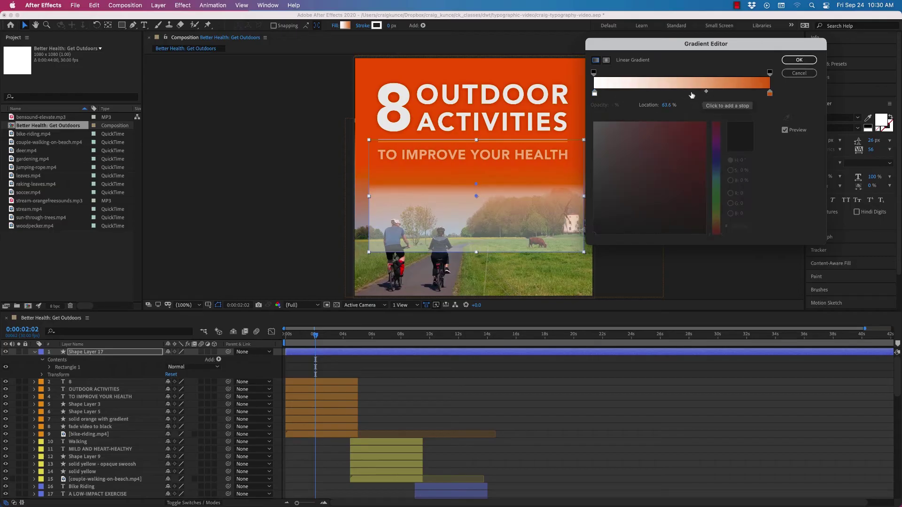
{"action": "left_click", "coordinate": [688, 93]}
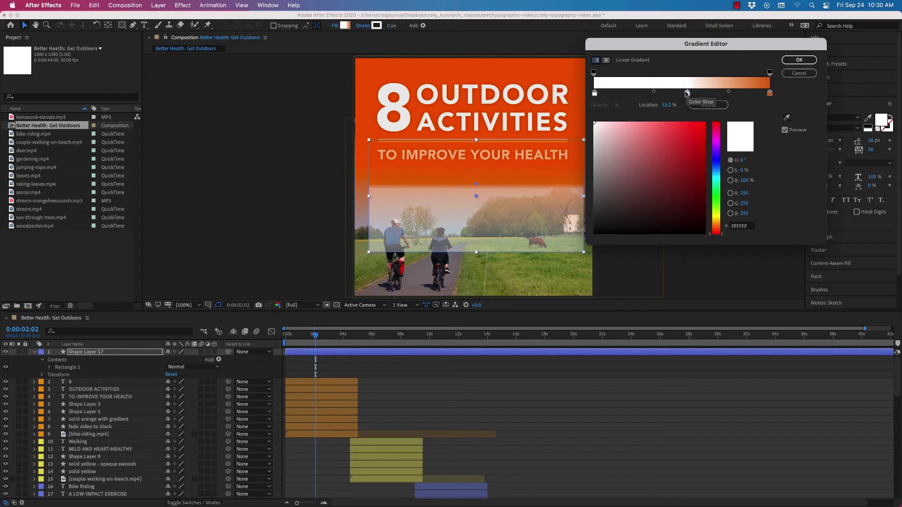
{"action": "left_click_drag", "start_coordinate": [687, 94], "coordinate": [617, 94]}
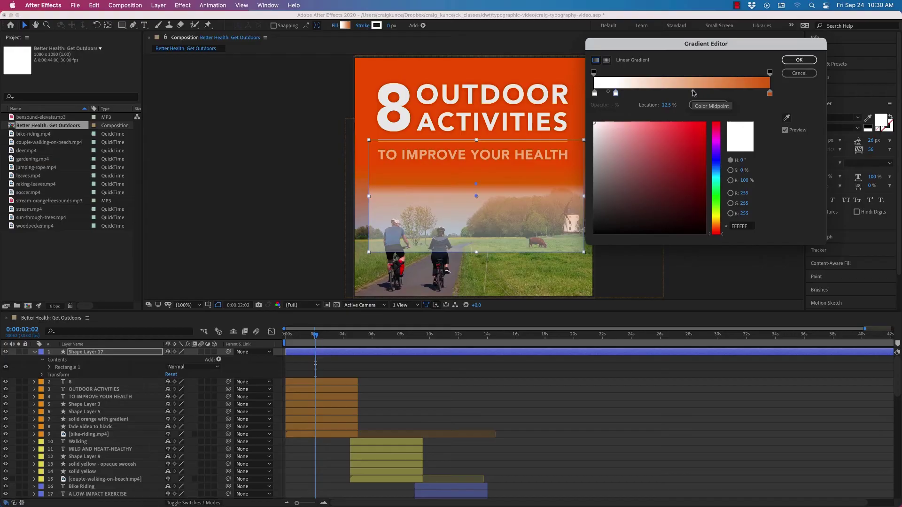
{"action": "left_click_drag", "start_coordinate": [693, 92], "coordinate": [642, 93]}
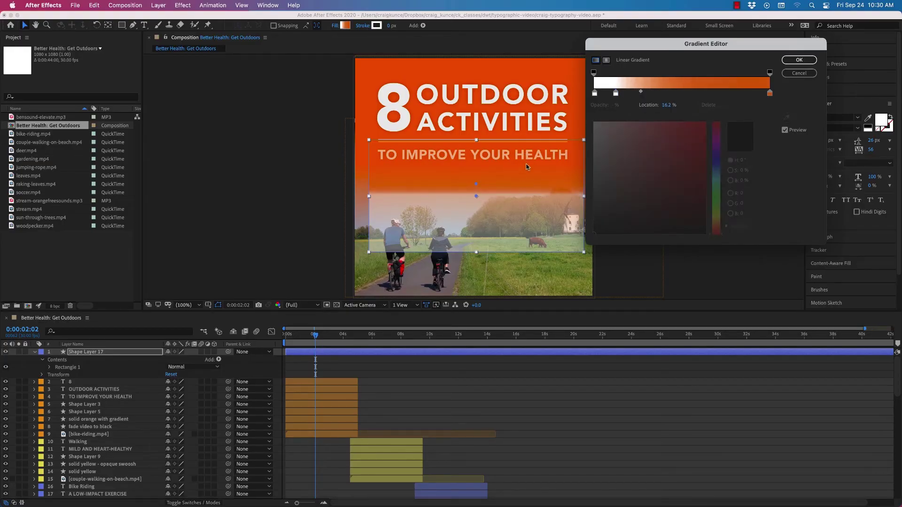
{"action": "left_click_drag", "start_coordinate": [640, 92], "coordinate": [605, 94]}
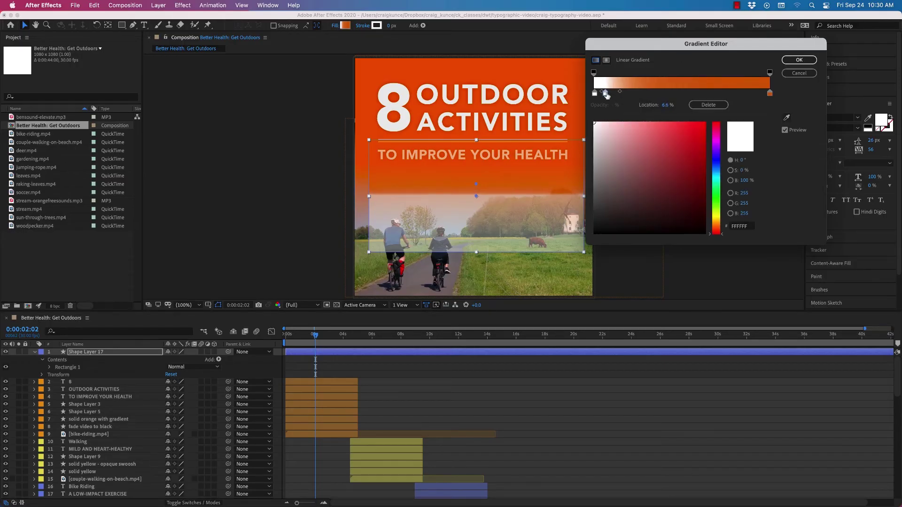
{"action": "left_click", "coordinate": [618, 92]}
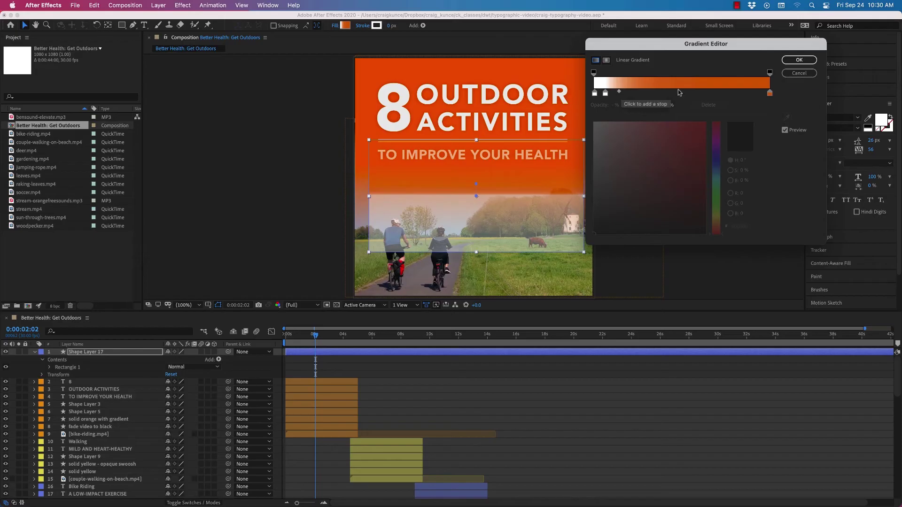
Step: Lower the left opacity stop toward transparent and nudge the white colour stop right
{"action": "left_click", "coordinate": [594, 93]}
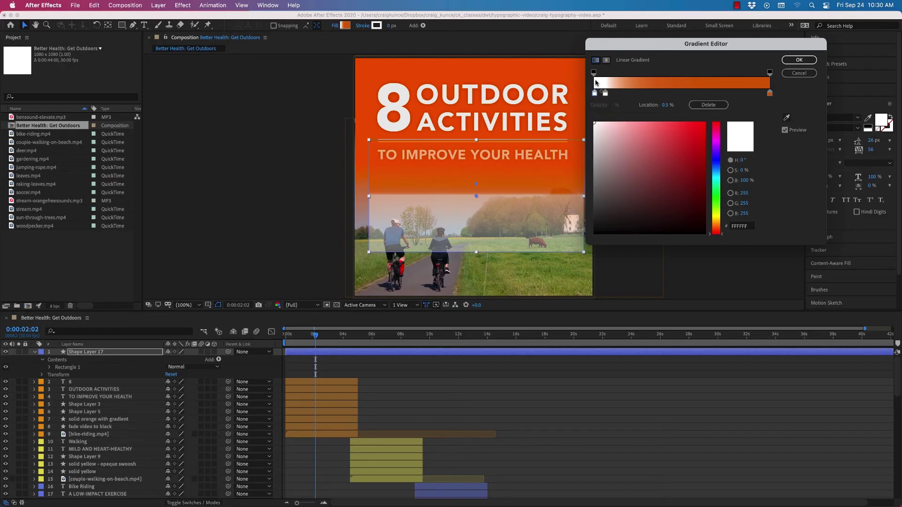
{"action": "left_click", "coordinate": [594, 73]}
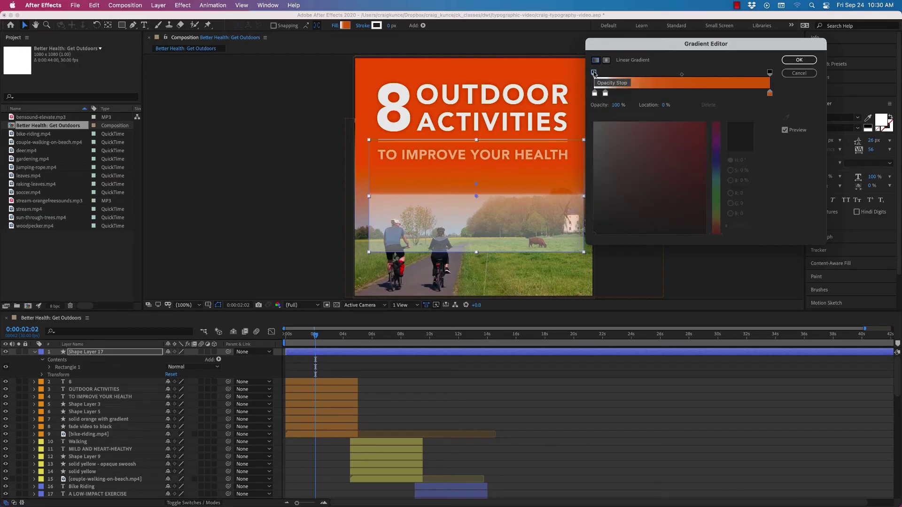
{"action": "left_click_drag", "start_coordinate": [616, 105], "coordinate": [552, 105]}
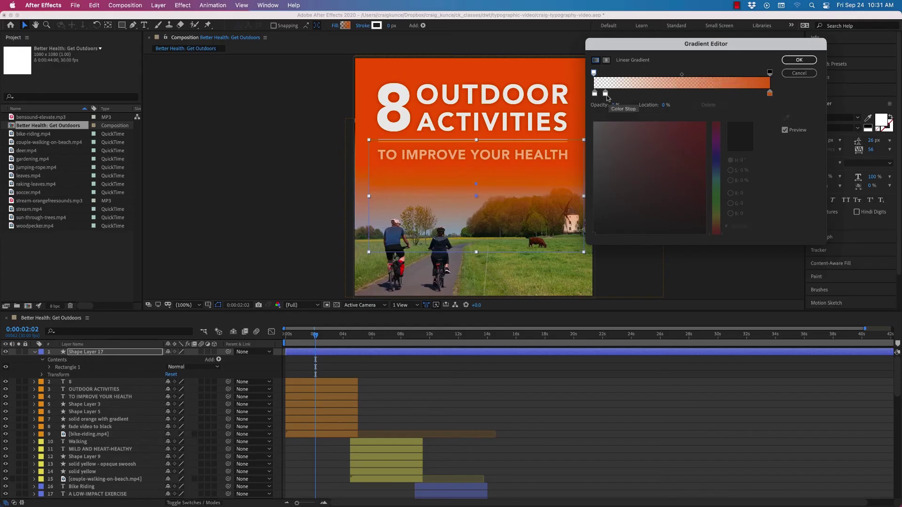
{"action": "left_click_drag", "start_coordinate": [606, 94], "coordinate": [623, 94]}
{"action": "left_click", "coordinate": [626, 93]}
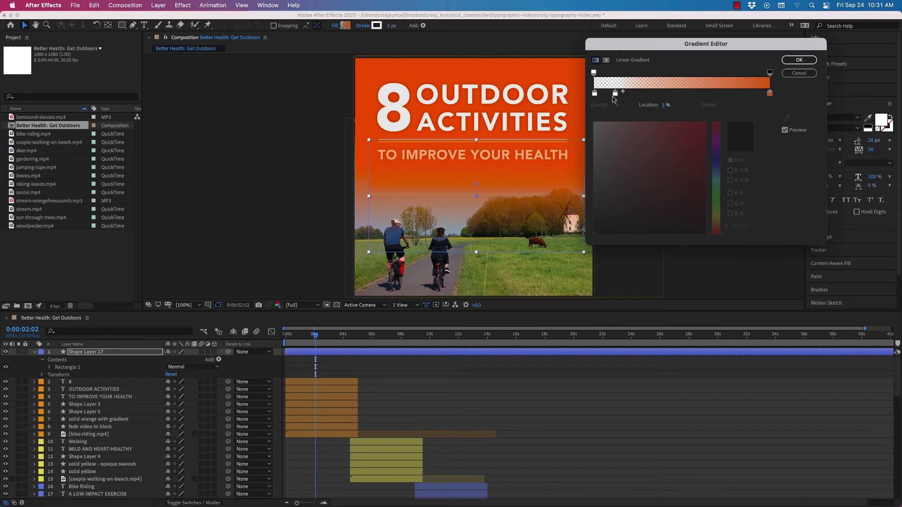
Step: Give the second stop the title's orange D65E04 and position it at about 5%
{"action": "left_click", "coordinate": [615, 94]}
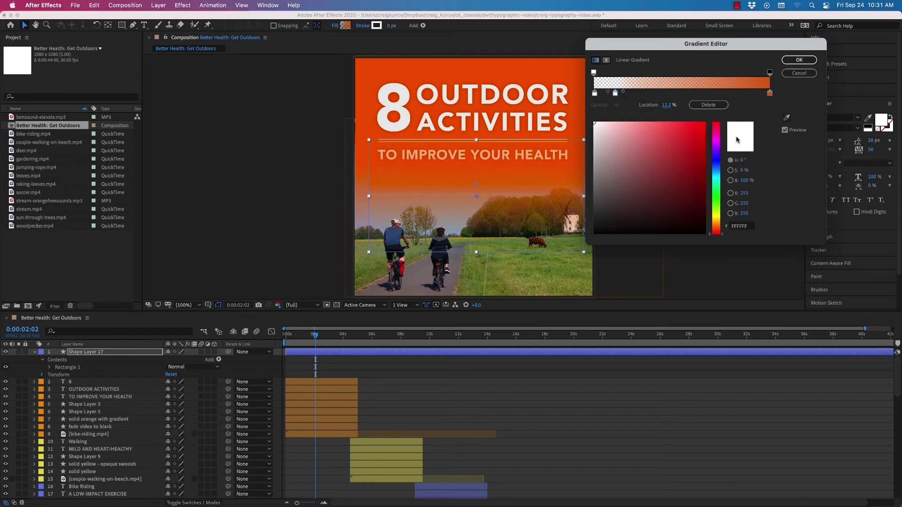
{"action": "left_click", "coordinate": [787, 118]}
{"action": "left_click", "coordinate": [631, 88]}
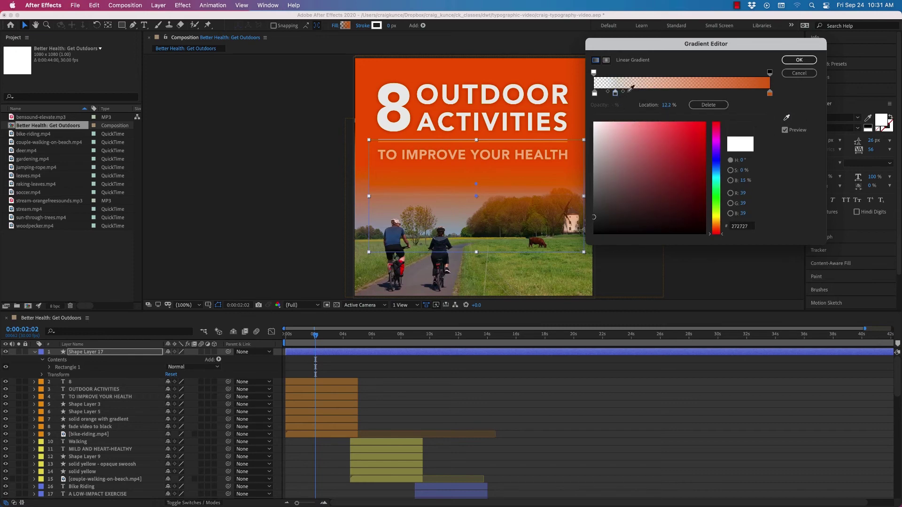
{"action": "left_click", "coordinate": [496, 57]}
{"action": "left_click_drag", "start_coordinate": [615, 94], "coordinate": [608, 94]}
{"action": "left_click", "coordinate": [617, 92]}
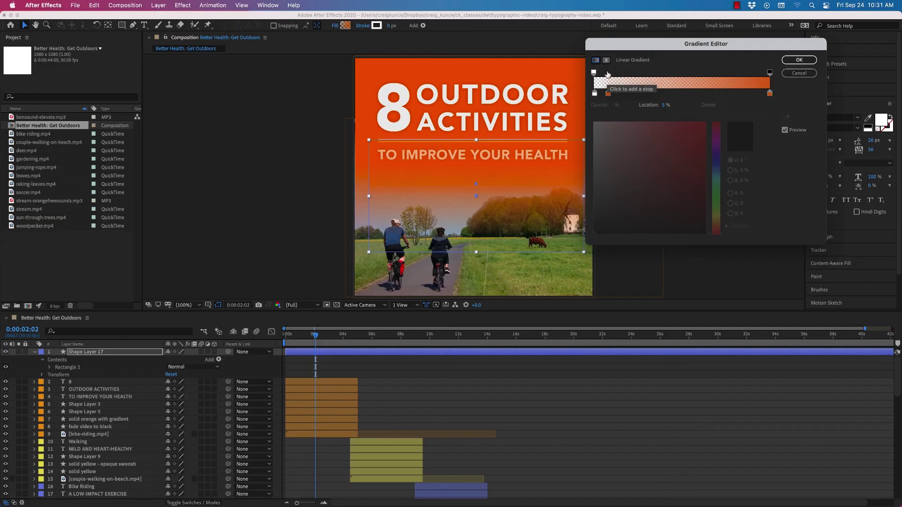
Step: Confirm the gradient and nudge the rectangle slightly lower
{"action": "left_click", "coordinate": [799, 60]}
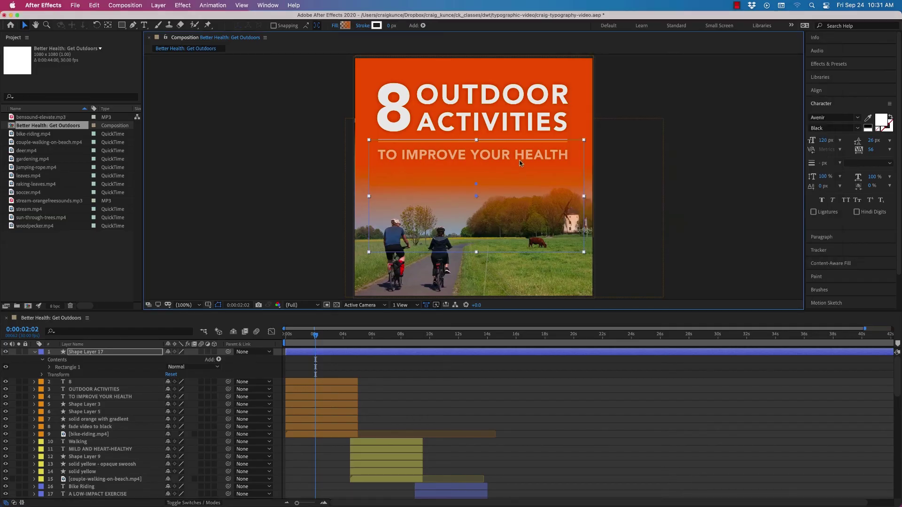
{"action": "mouse_move", "coordinate": [519, 164]}
{"action": "left_mouse_down"}
{"action": "mouse_move", "coordinate": [524, 236]}
{"action": "mouse_move", "coordinate": [516, 172]}
{"action": "left_mouse_up"}
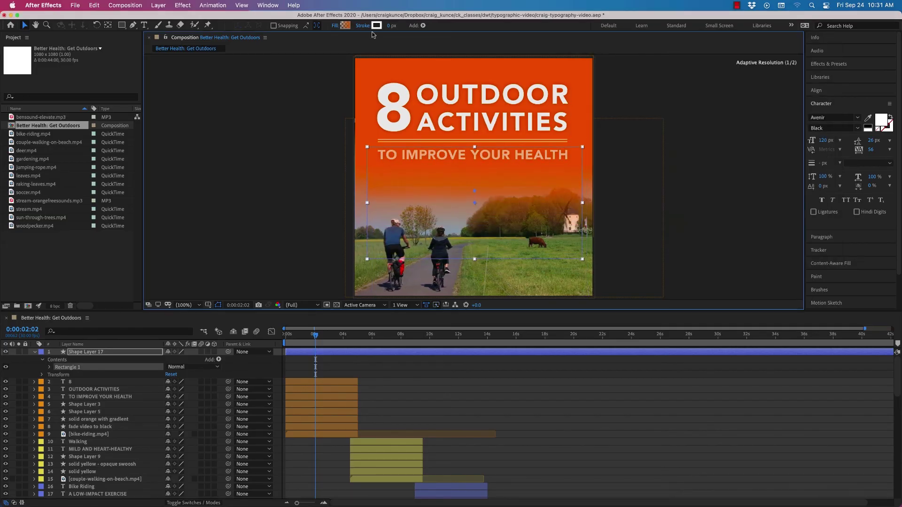
{"action": "left_click", "coordinate": [346, 25]}
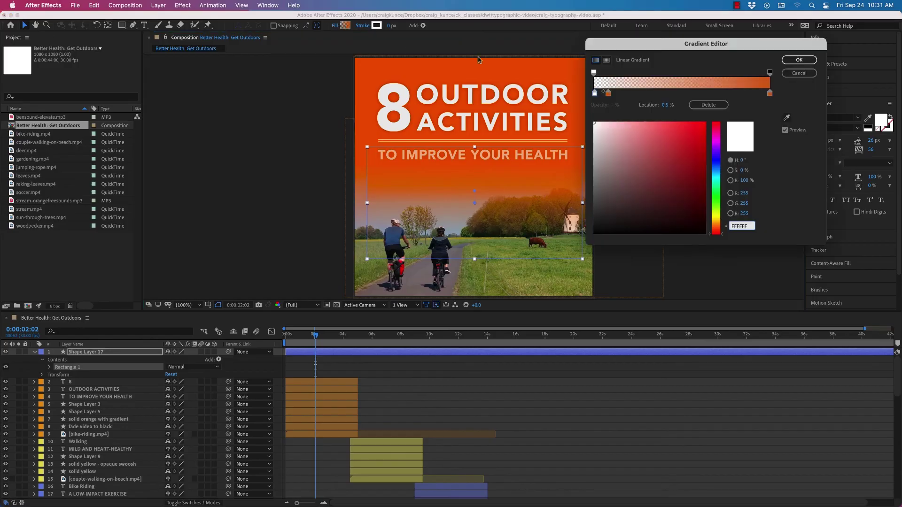
{"action": "left_click", "coordinate": [800, 74]}
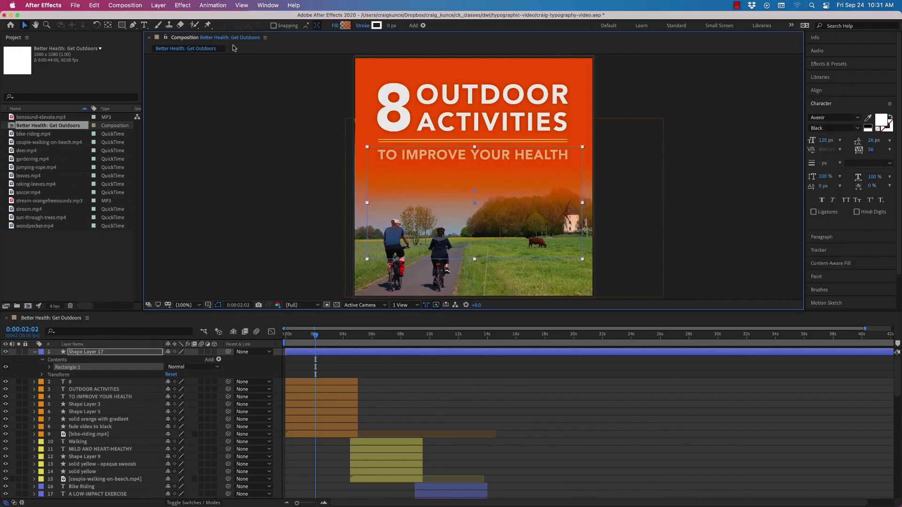
Step: Raise the fill opacity to 100% and move the rectangle below TO IMPROVE YOUR HEALTH
{"action": "left_click", "coordinate": [335, 26]}
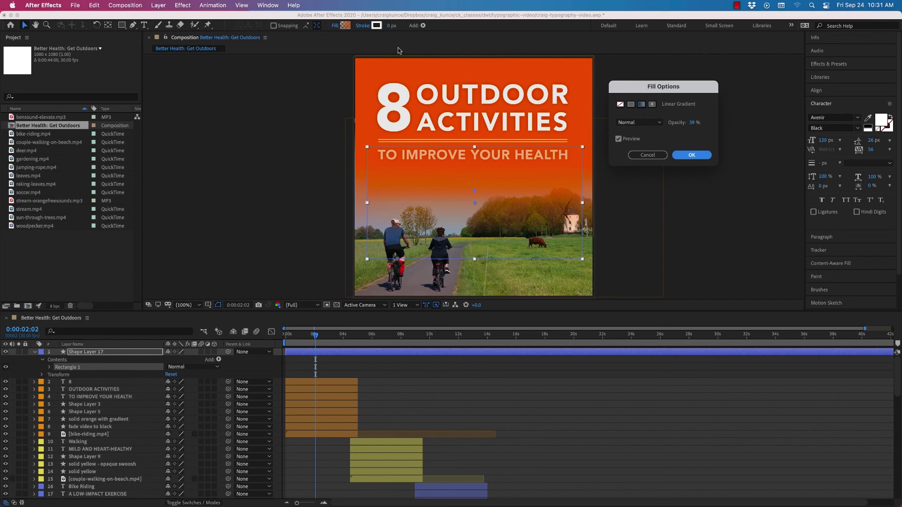
{"action": "left_click", "coordinate": [693, 123]}
{"action": "left_click_drag", "start_coordinate": [692, 126], "coordinate": [769, 124]}
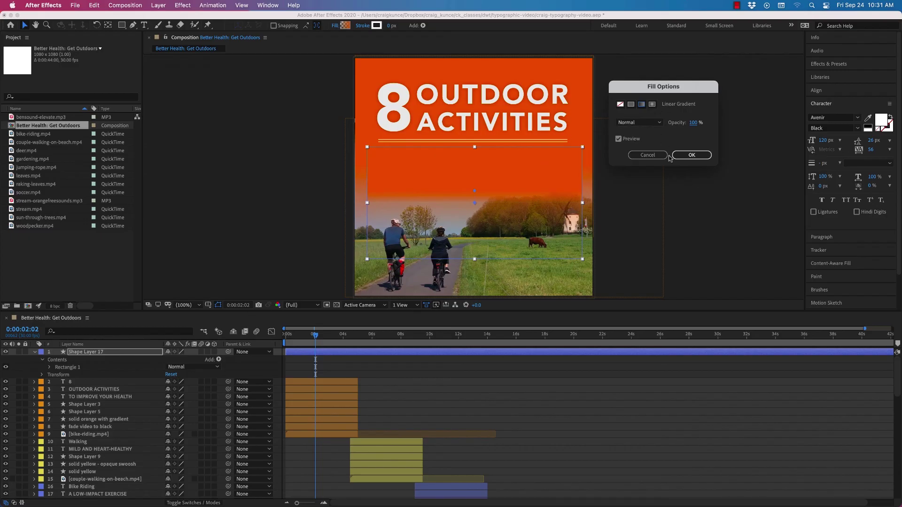
{"action": "left_click", "coordinate": [700, 155]}
{"action": "mouse_move", "coordinate": [487, 175]}
{"action": "left_mouse_down"}
{"action": "mouse_move", "coordinate": [486, 225]}
{"action": "mouse_move", "coordinate": [484, 207]}
{"action": "left_mouse_up"}
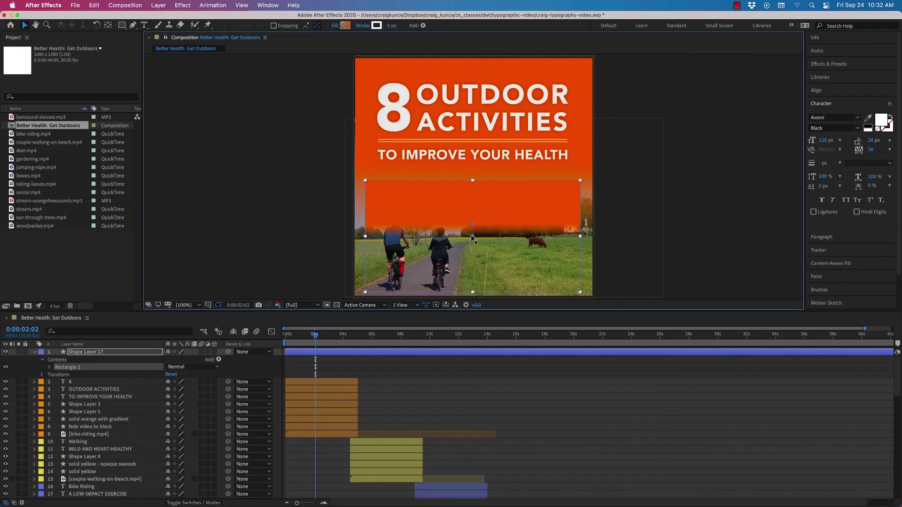
Step: Drag the gradient's end and start points lower, then move the rectangle up over the title
{"action": "left_click_drag", "start_coordinate": [472, 238], "coordinate": [474, 288]}
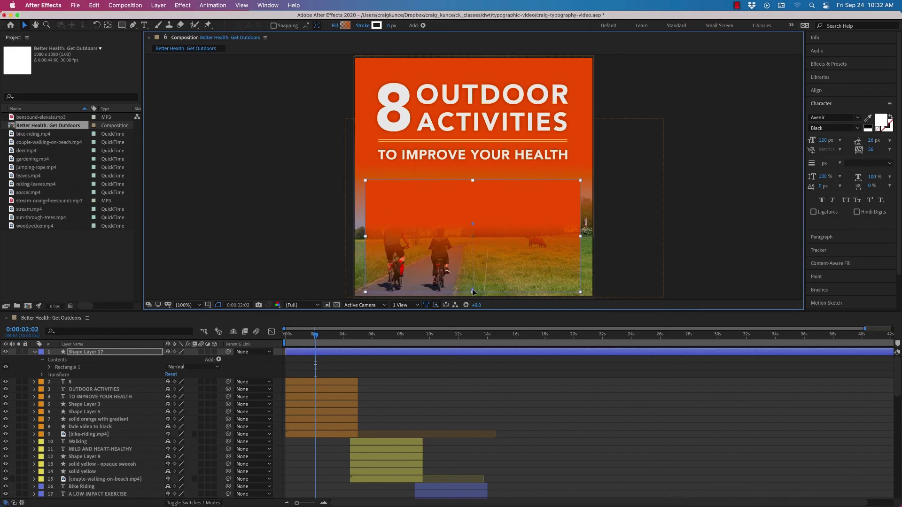
{"action": "left_click_drag", "start_coordinate": [472, 223], "coordinate": [472, 261]}
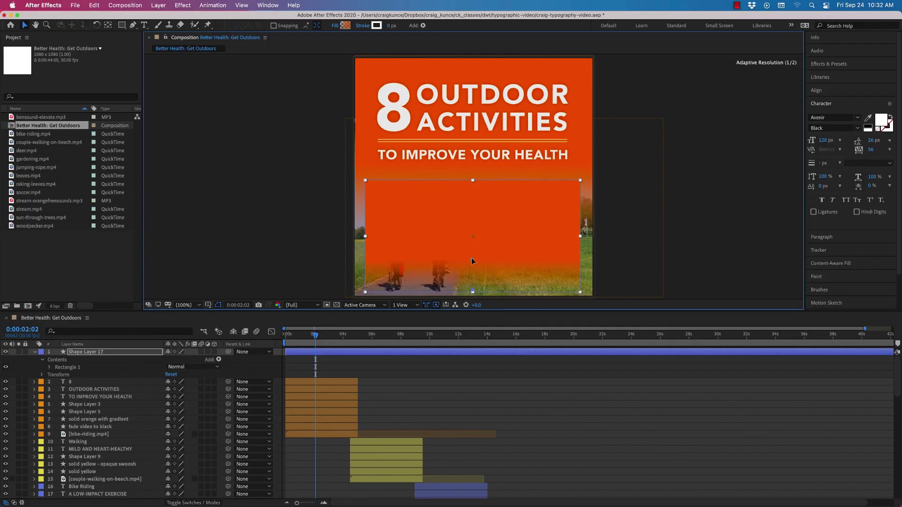
{"action": "left_click_drag", "start_coordinate": [489, 210], "coordinate": [502, 146]}
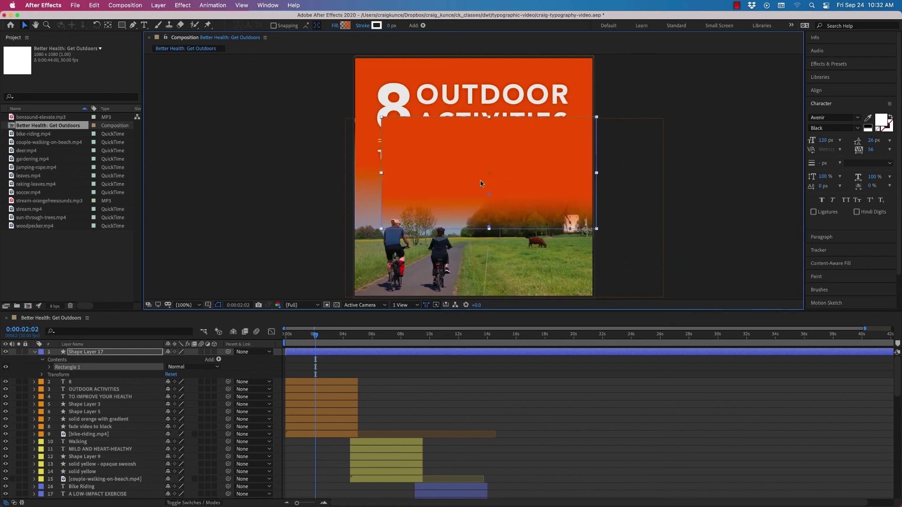
Step: Delete the Rectangle 1 shape from Shape Layer 17
{"action": "left_click", "coordinate": [31, 32]}
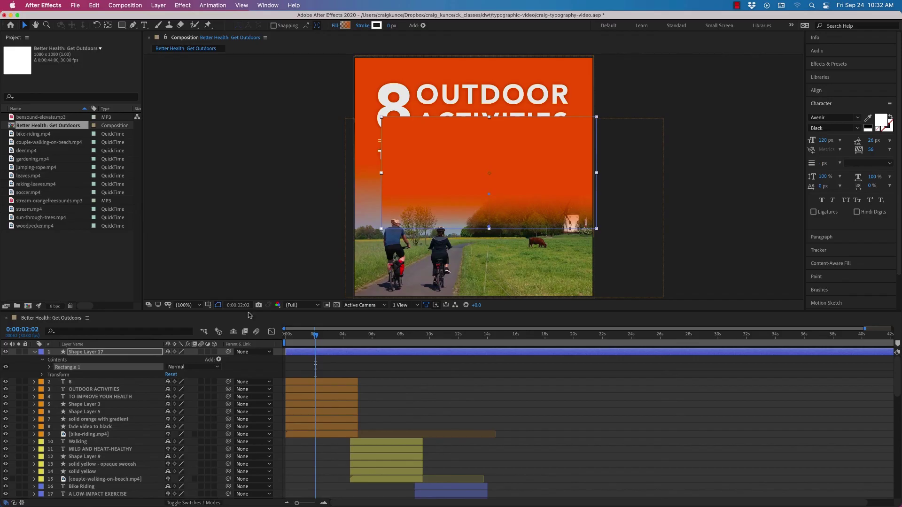
{"action": "left_click", "coordinate": [307, 199]}
{"action": "key", "text": "Delete"}
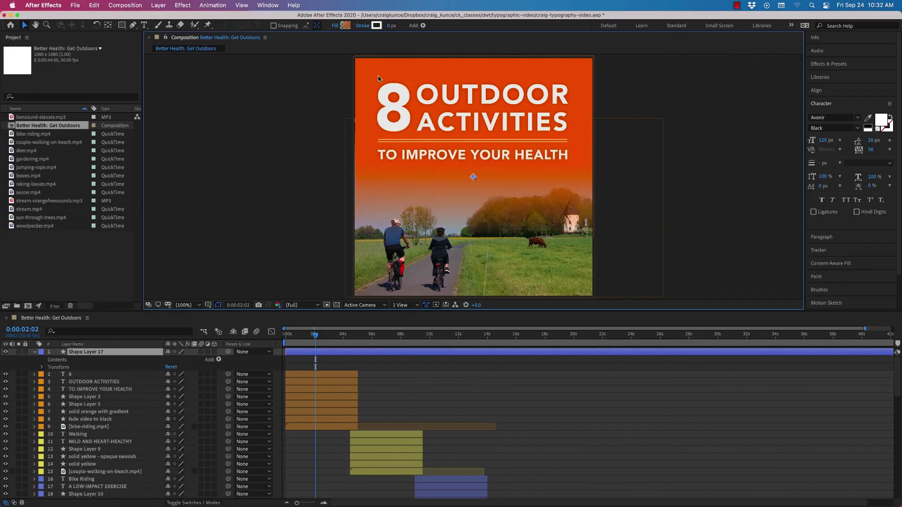
Step: Move the solid orange with gradient layer right and down in the composition
{"action": "left_click", "coordinate": [377, 76]}
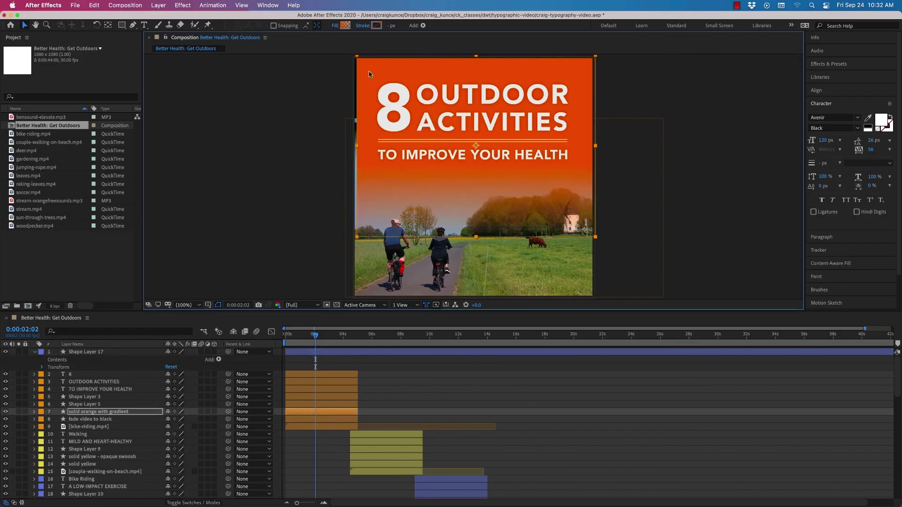
{"action": "key", "text": "super+z"}
{"action": "left_click_drag", "start_coordinate": [376, 74], "coordinate": [398, 94]}
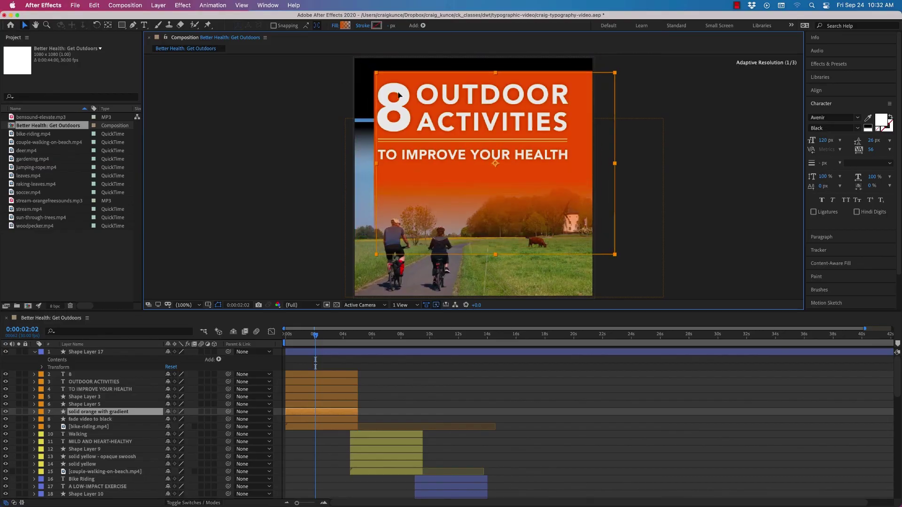